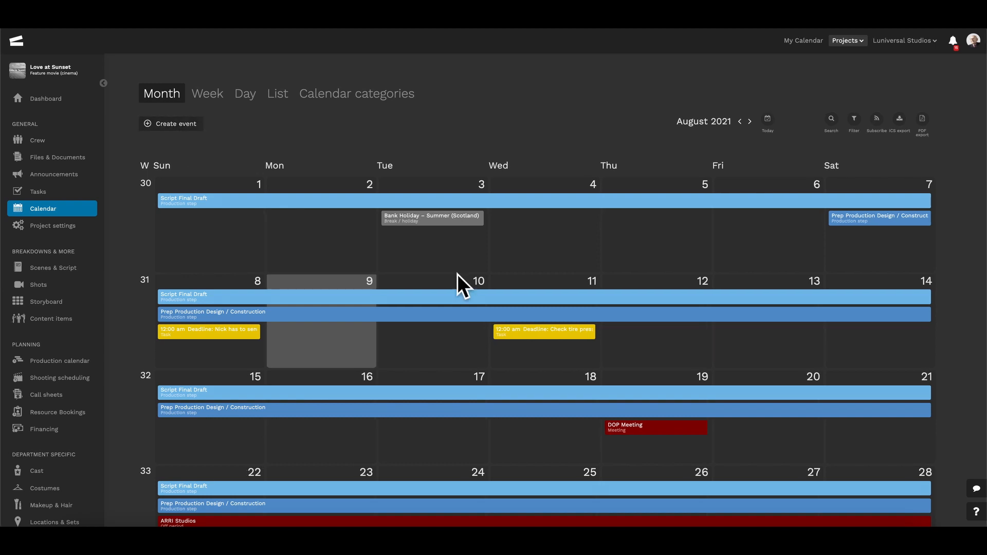
Step: Start a new event on August 17, 2021 in the month calendar
{"action": "left_click", "coordinate": [442, 436]}
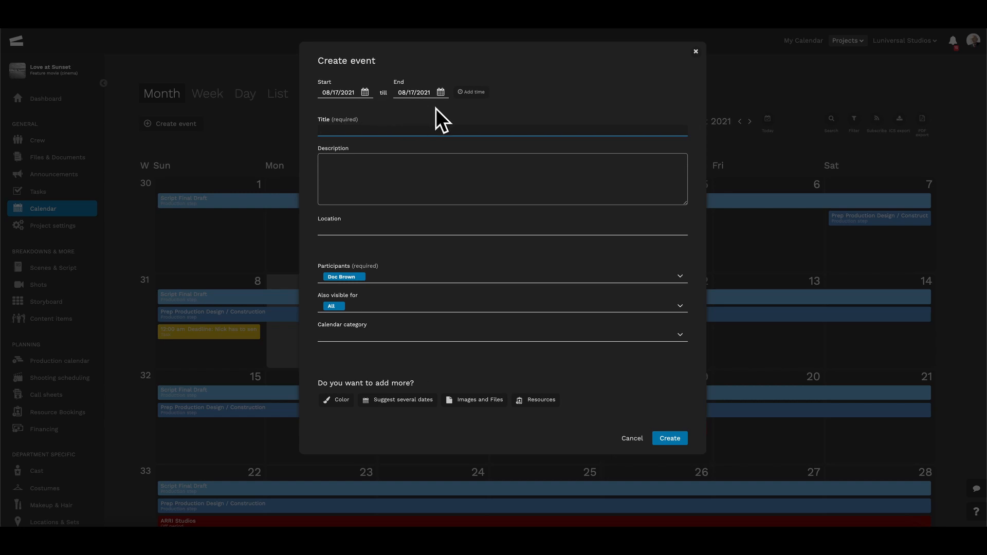
{"action": "left_click", "coordinate": [442, 96]}
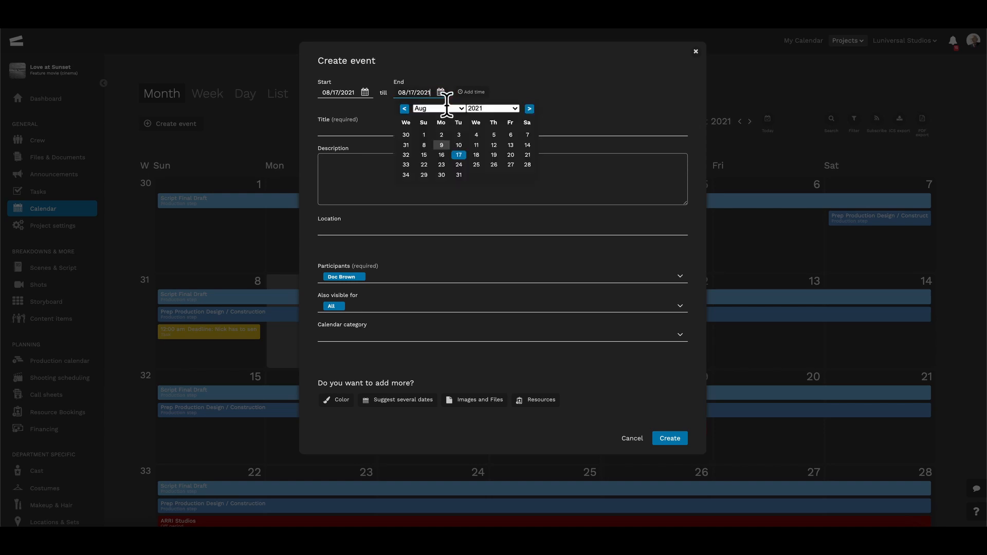
{"action": "left_click", "coordinate": [459, 164]}
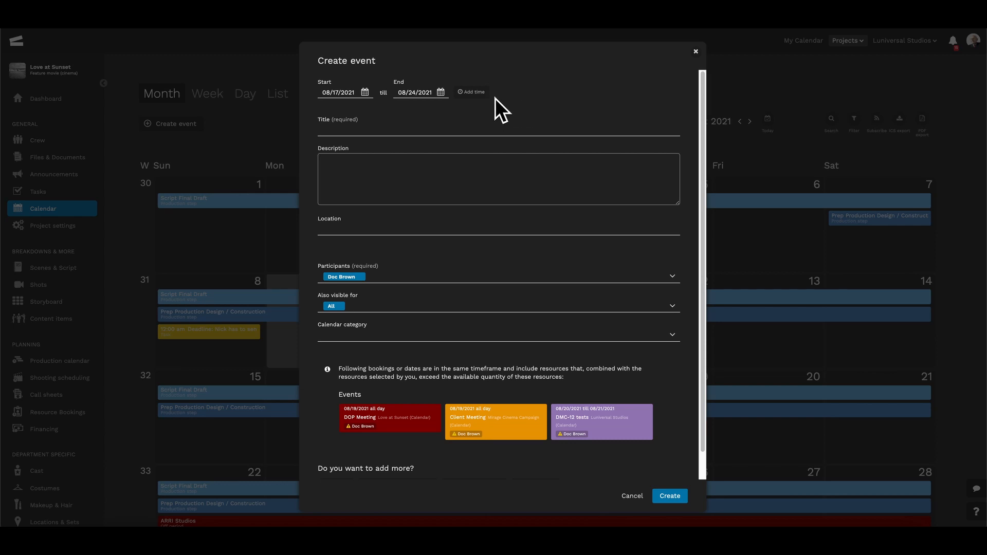
{"action": "left_click", "coordinate": [440, 92]}
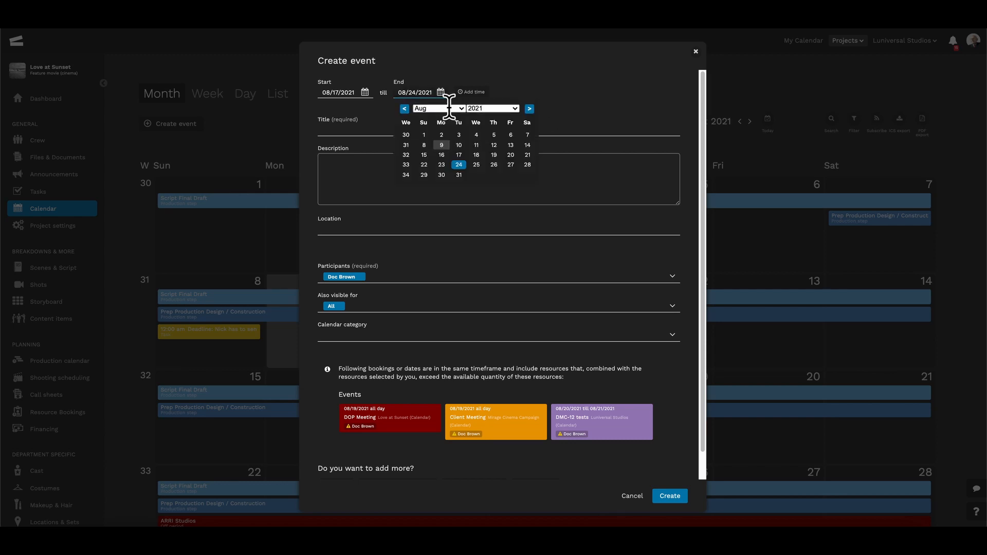
{"action": "left_click", "coordinate": [460, 155]}
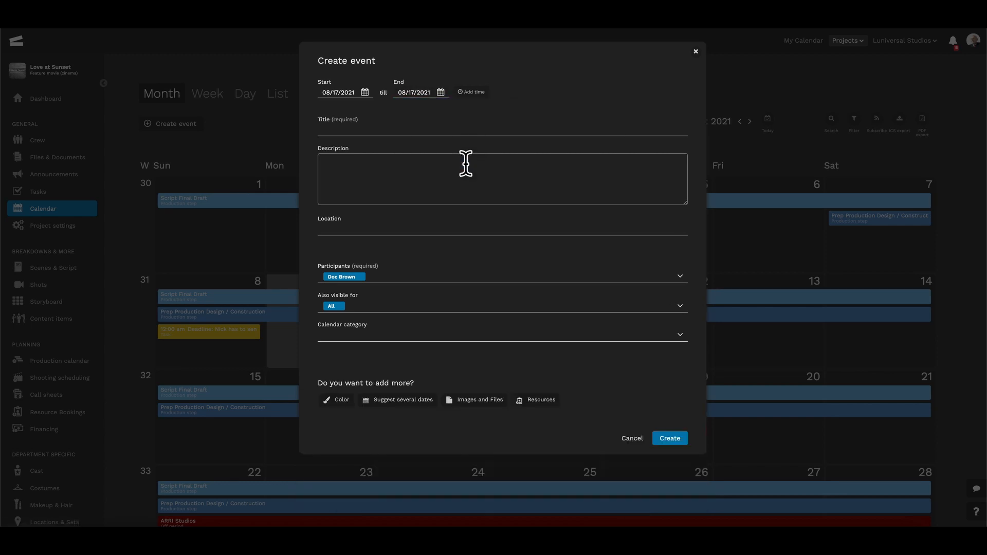
Step: Add times to the event and set its start time to 1:00 PM
{"action": "left_click", "coordinate": [476, 97]}
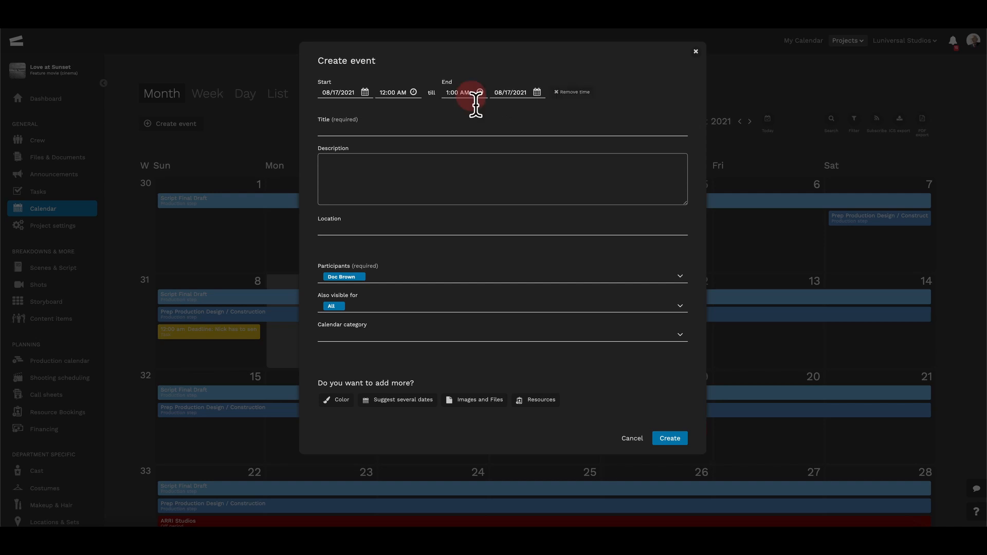
{"action": "left_click", "coordinate": [416, 96]}
{"action": "left_click", "coordinate": [397, 116]}
Step: Give the event the title "Quarterly Meeting"
{"action": "left_click", "coordinate": [375, 135]}
{"action": "type", "text": "Q"}
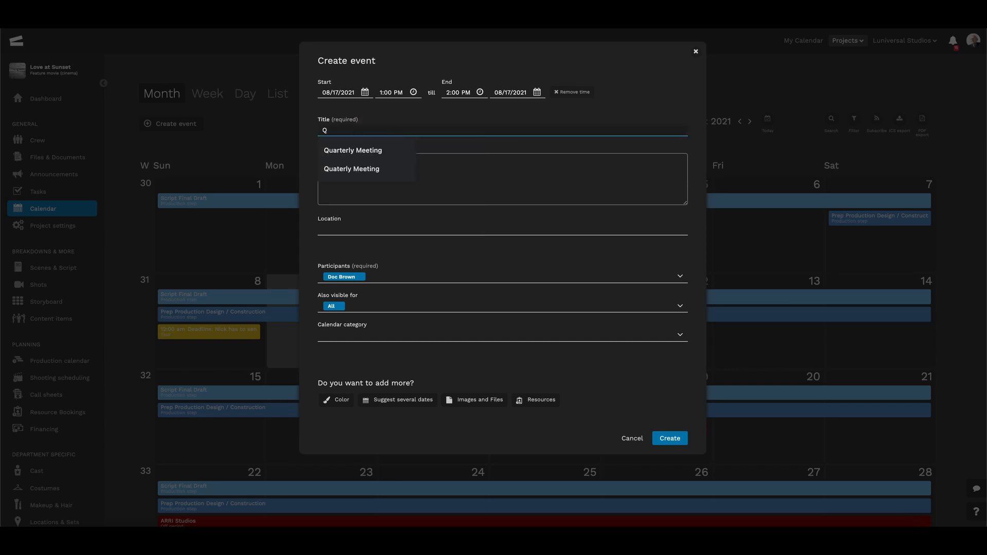
{"action": "type", "text": "uarterly Meeting"}
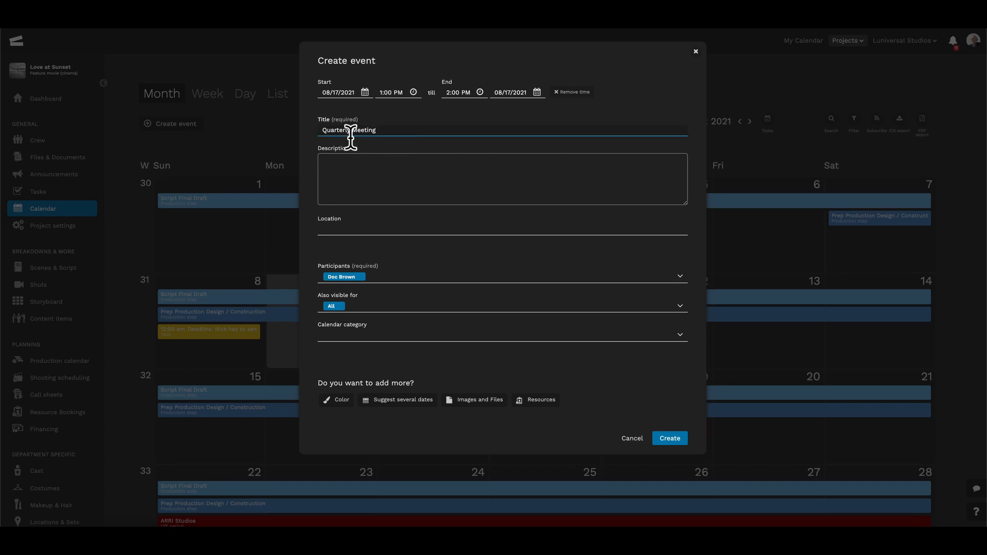
Step: Enter the description "Same as usual. Discussion about the new model of the Flux capacitor. Presenting finally some good results. Updates about our partnership with the DeLorean company."
{"action": "left_click", "coordinate": [357, 188]}
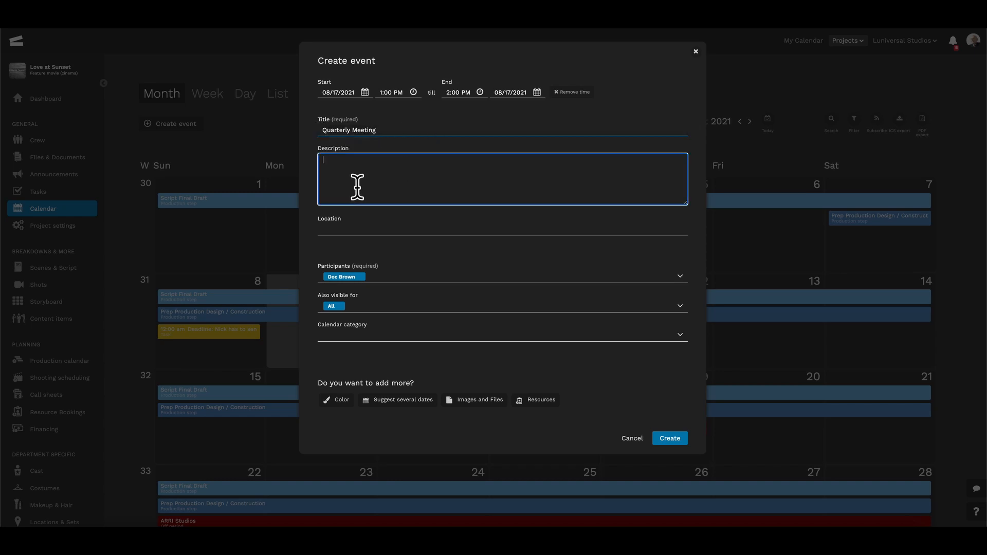
{"action": "left_click", "coordinate": [357, 188]}
{"action": "type", "text": "Same as usual. Discussion about the new model of the Flux capacitor. Presenting finally some good results. Updates about our partnership with the DeLorean company."}
Step: Search for "Hill Valley High" as the location and choose Hill Valley High School, Whittier, CA, USA
{"action": "left_click", "coordinate": [436, 237]}
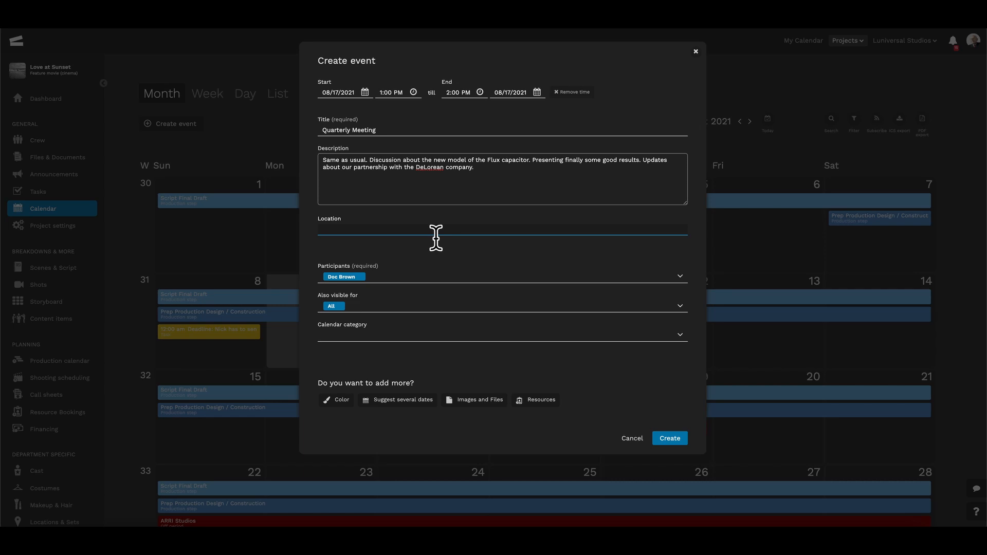
{"action": "type", "text": "Hill Valley"}
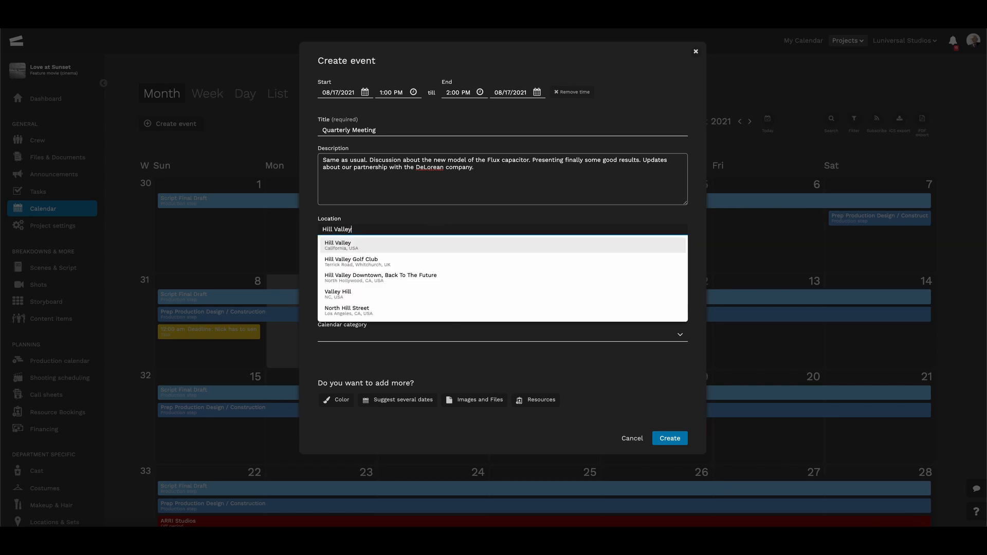
{"action": "type", "text": " High"}
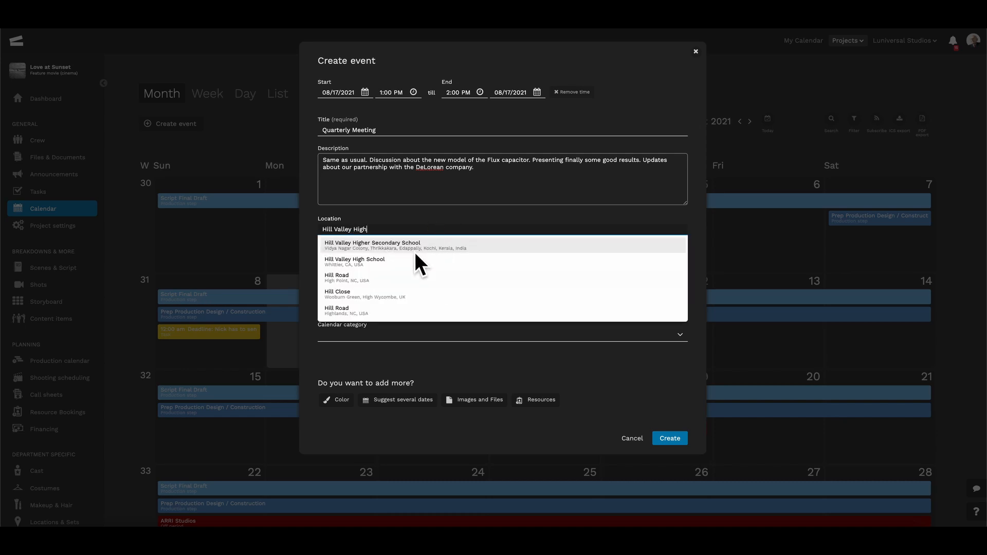
{"action": "left_click", "coordinate": [388, 269]}
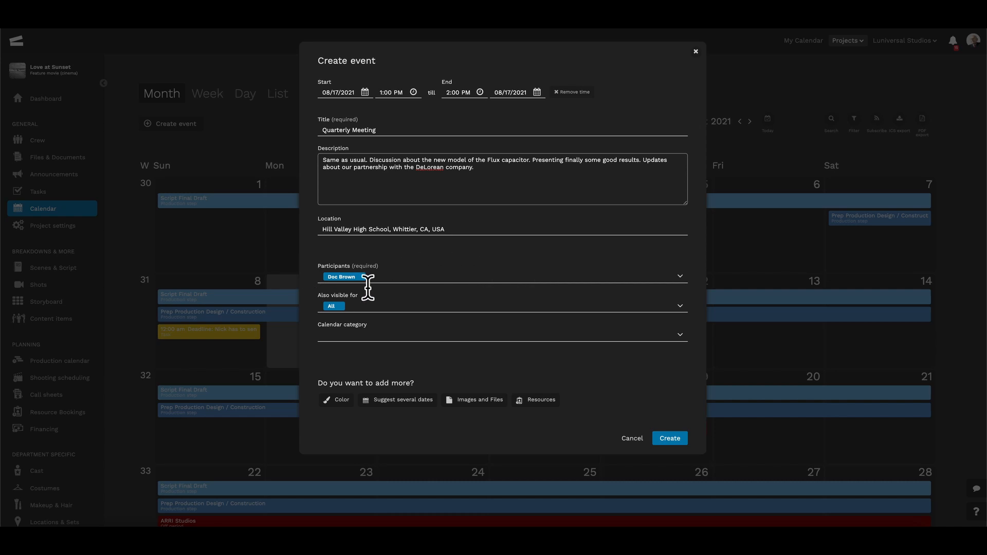
Step: Add the Production user group to the event's participants, checking its members first
{"action": "left_click", "coordinate": [682, 284]}
{"action": "left_click", "coordinate": [432, 282]}
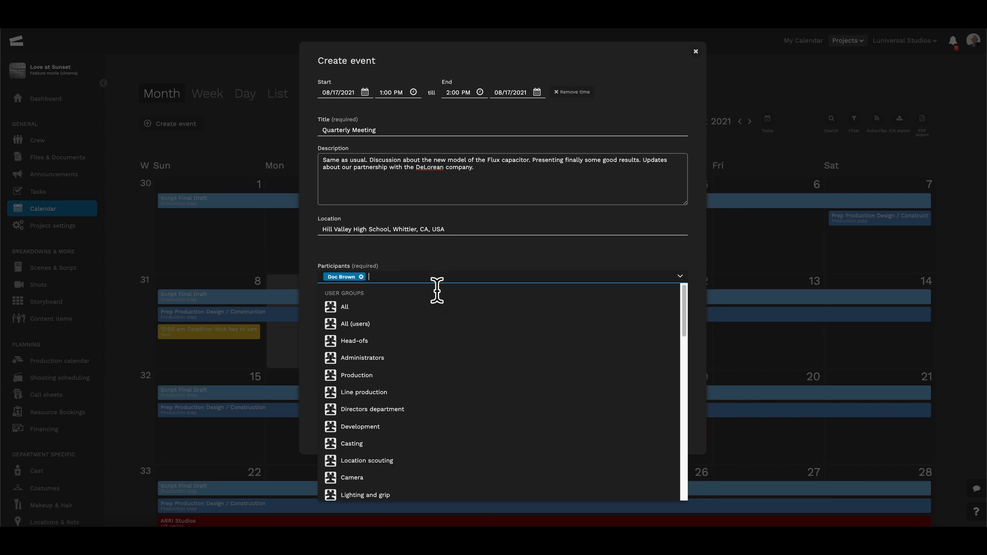
{"action": "mouse_move", "coordinate": [360, 381]}
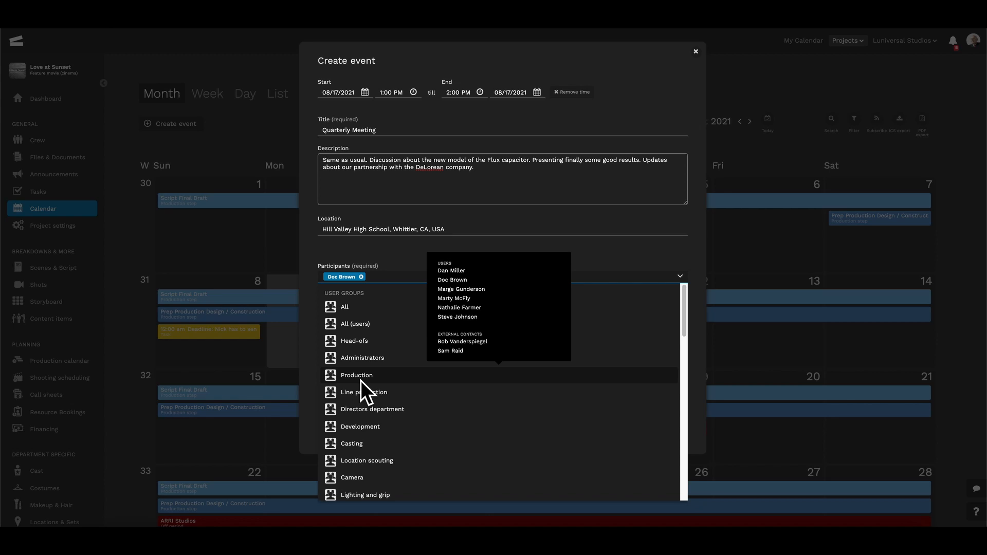
{"action": "left_click", "coordinate": [361, 380]}
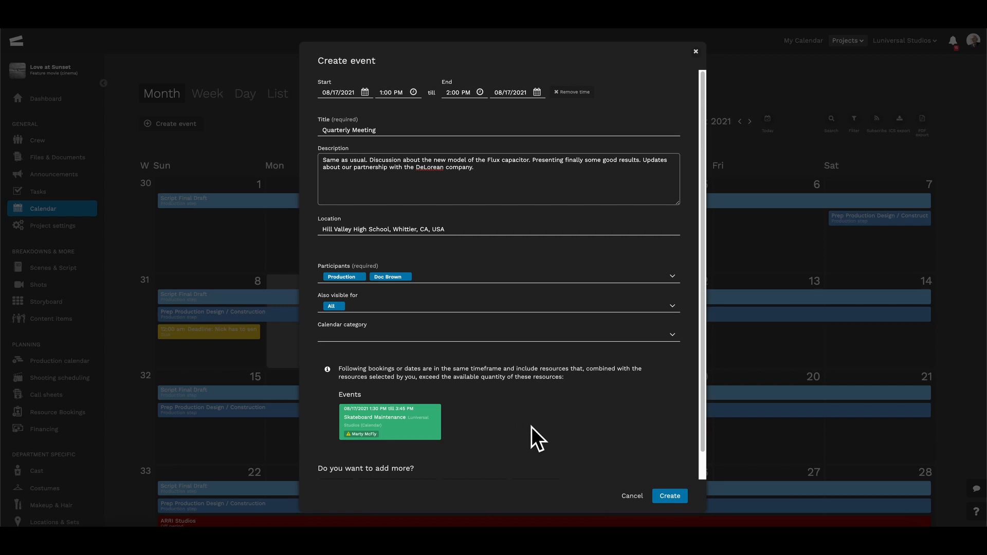
Step: Review the conflicting bookings and the available visibility and calendar category options for the event
{"action": "scroll", "coordinate": [531, 427], "scroll_direction": "down", "scroll_amount": 1}
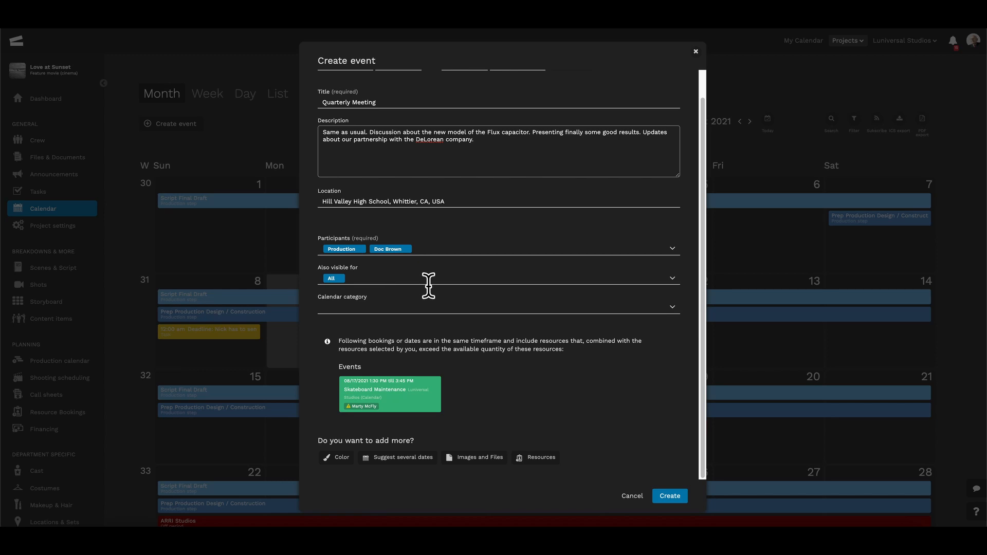
{"action": "scroll", "coordinate": [456, 315], "scroll_direction": "up", "scroll_amount": 1}
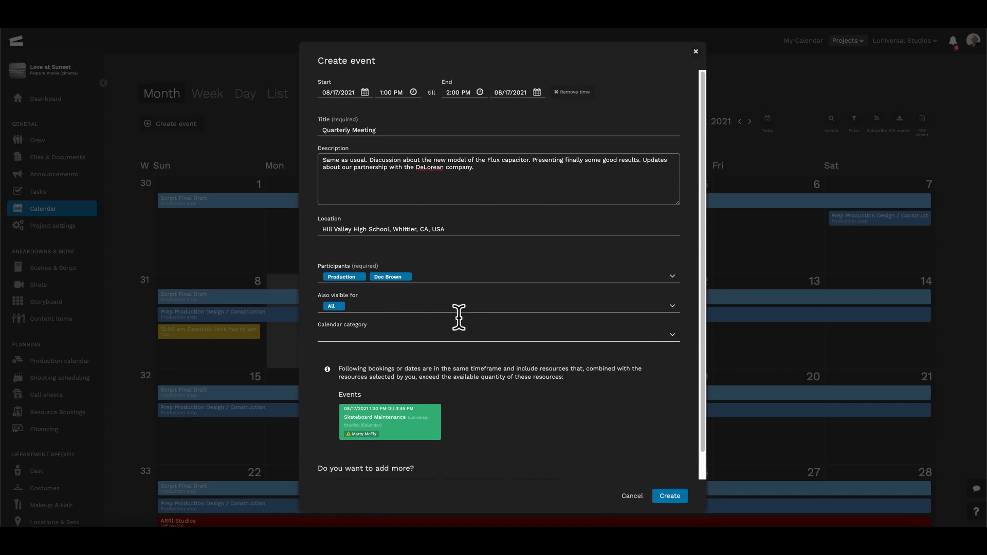
{"action": "left_click", "coordinate": [675, 310]}
{"action": "left_click", "coordinate": [683, 323]}
{"action": "left_click", "coordinate": [677, 342]}
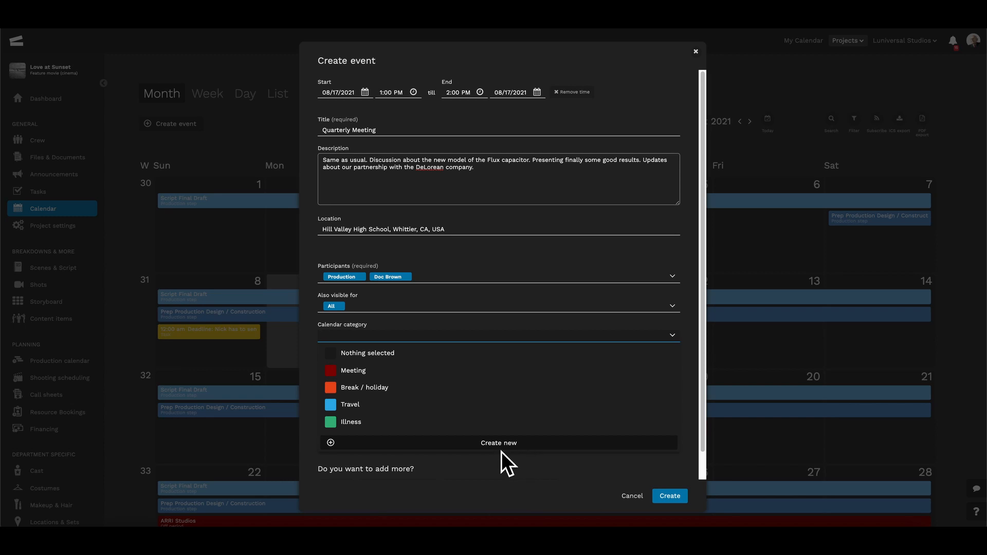
{"action": "left_click", "coordinate": [689, 339]}
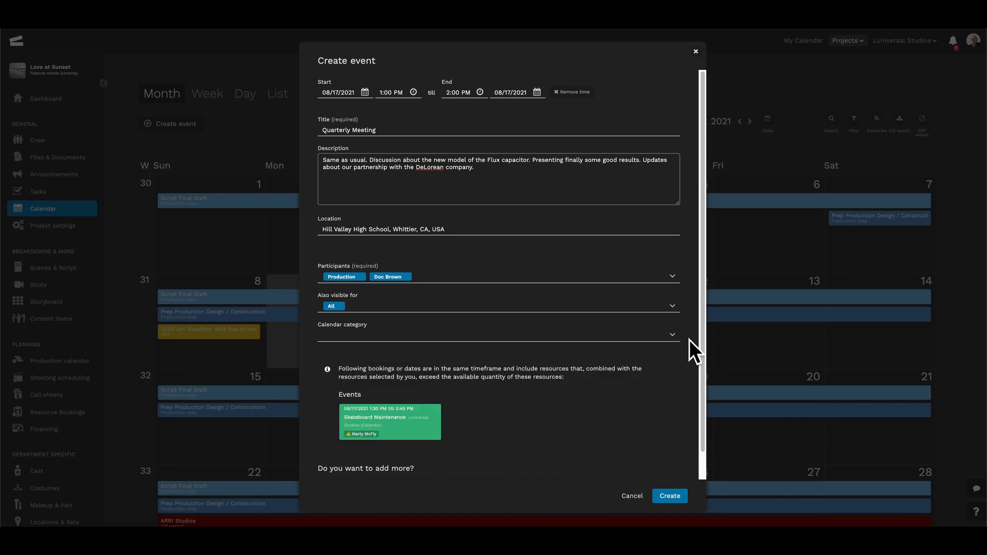
Step: Enable suggesting several dates for the event and add a suggestion on 08/17/2021 from 3:00 PM till 4:00 PM
{"action": "scroll", "coordinate": [393, 463], "scroll_direction": "down", "scroll_amount": 2}
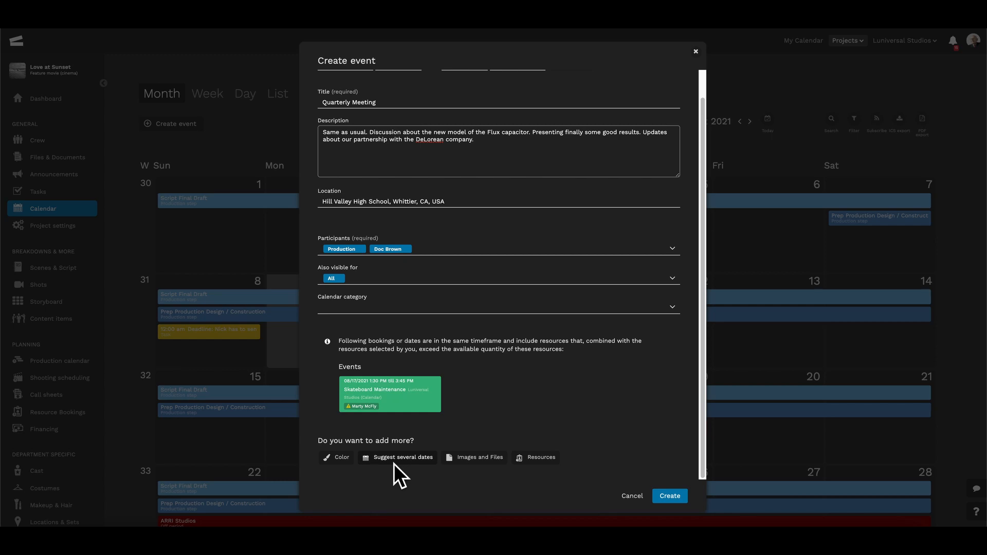
{"action": "left_click", "coordinate": [396, 457]}
{"action": "left_click", "coordinate": [360, 105]}
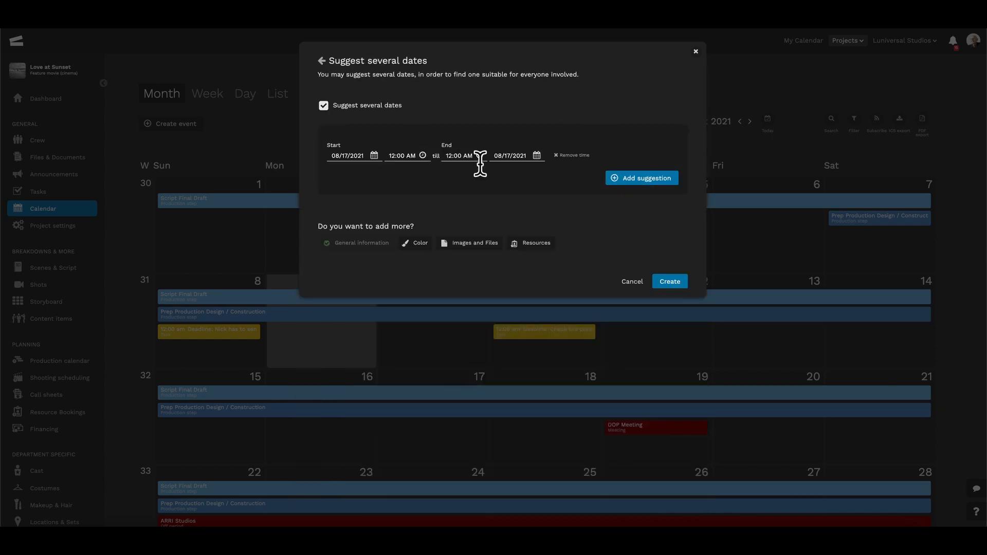
{"action": "left_click", "coordinate": [424, 156]}
{"action": "scroll", "coordinate": [411, 188], "scroll_direction": "down", "scroll_amount": 16}
{"action": "left_click", "coordinate": [409, 188]}
{"action": "left_click", "coordinate": [641, 183]}
Step: Add a second date suggestion on 08/17/2021 from 4:00 PM till 5:00 PM
{"action": "left_click", "coordinate": [422, 155]}
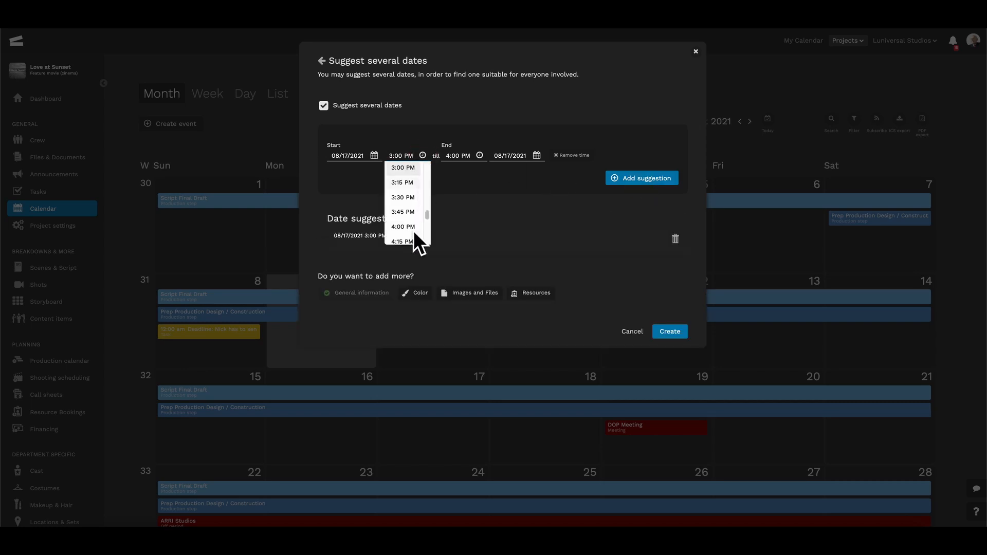
{"action": "left_click", "coordinate": [411, 226]}
{"action": "left_click", "coordinate": [641, 177]}
Step: Add a date suggestion on 08/18/2021 from 1:00 PM till 2:00 PM
{"action": "left_click", "coordinate": [376, 157]}
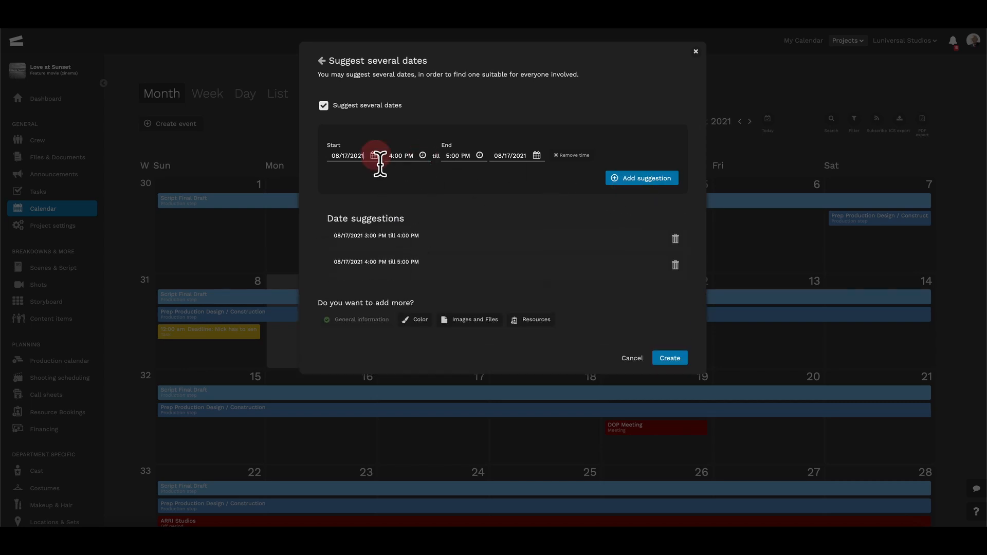
{"action": "left_click", "coordinate": [411, 218]}
{"action": "left_click", "coordinate": [424, 156]}
{"action": "scroll", "coordinate": [414, 188], "scroll_direction": "up", "scroll_amount": 3}
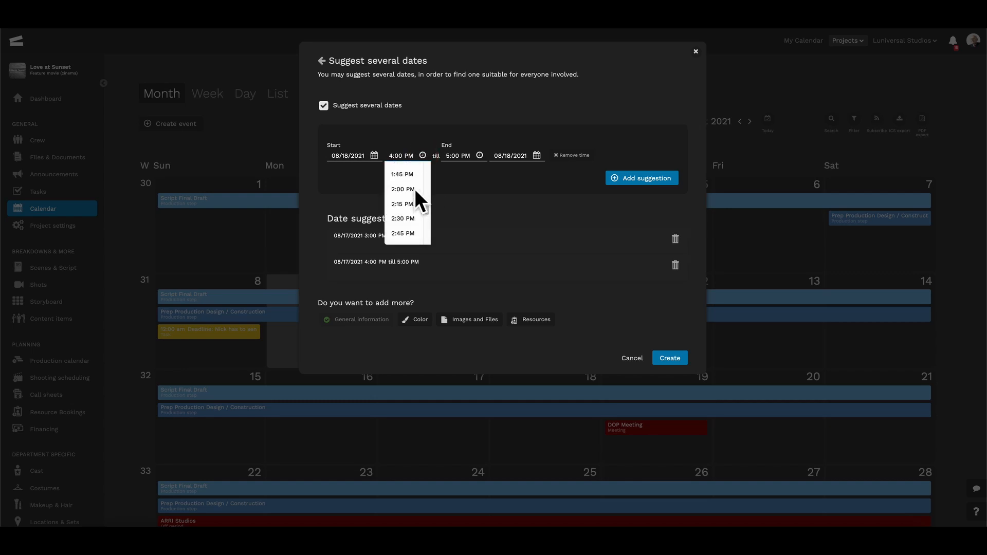
{"action": "scroll", "coordinate": [414, 188], "scroll_direction": "up", "scroll_amount": 2}
{"action": "left_click", "coordinate": [409, 174]}
{"action": "left_click", "coordinate": [480, 155]}
{"action": "scroll", "coordinate": [475, 190], "scroll_direction": "up", "scroll_amount": 5}
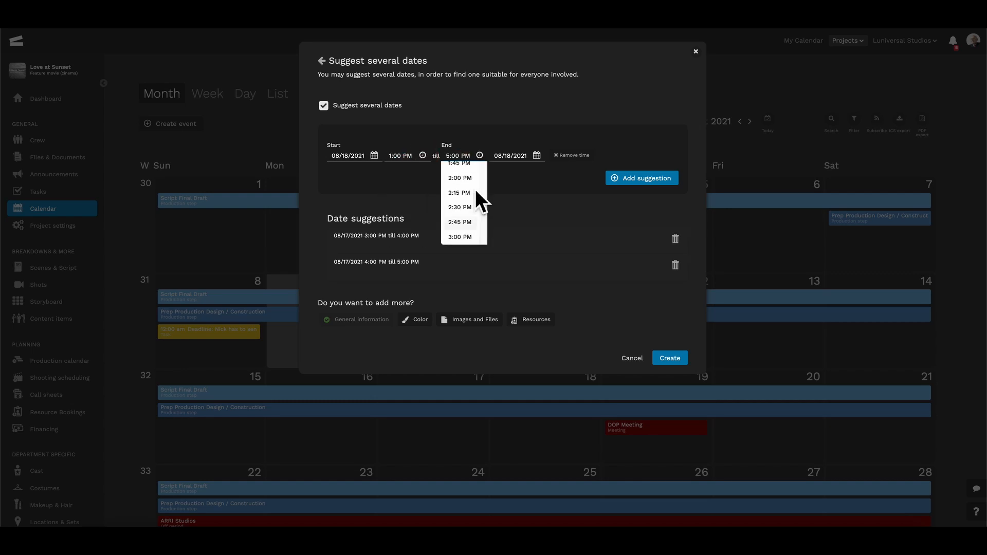
{"action": "left_click", "coordinate": [459, 178]}
{"action": "left_click", "coordinate": [644, 183]}
Step: Add another date suggestion on 08/18/2021 from 2:00 PM till 3:00 PM
{"action": "left_click", "coordinate": [422, 155]}
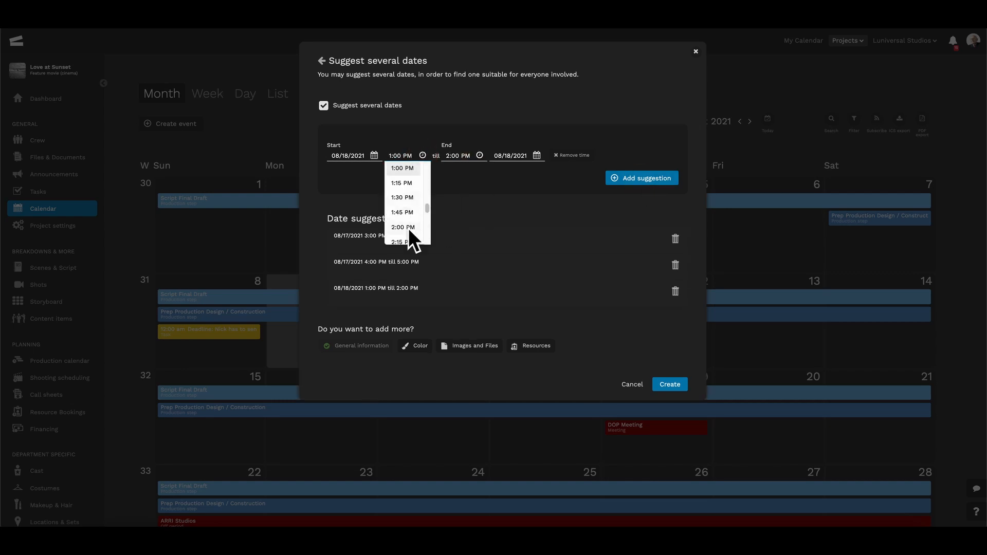
{"action": "left_click", "coordinate": [408, 227]}
{"action": "left_click", "coordinate": [655, 180]}
Step: Add a date suggestion on 08/19/2021 from 3:00 PM till 4:00 PM
{"action": "left_click", "coordinate": [361, 155]}
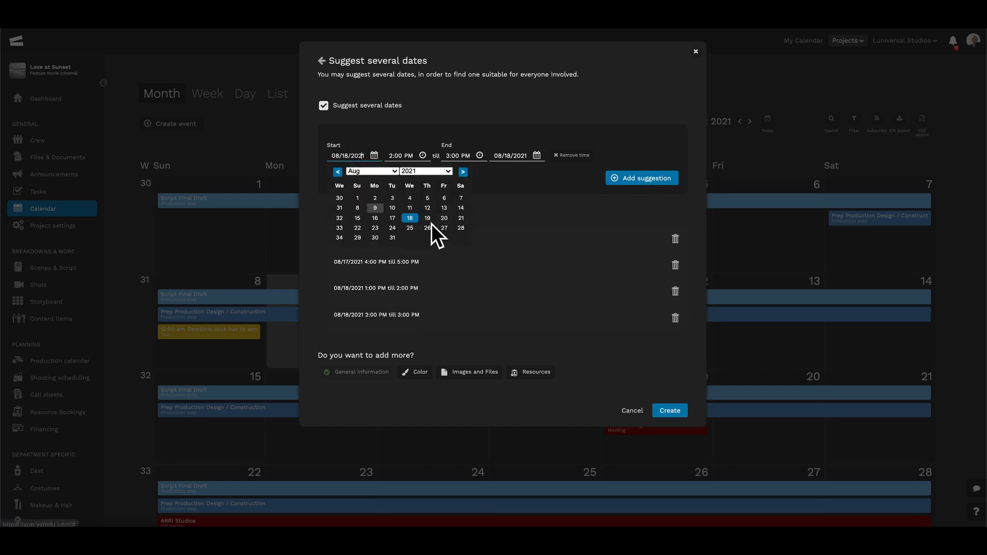
{"action": "left_click", "coordinate": [427, 219]}
{"action": "left_click", "coordinate": [421, 155]}
{"action": "left_click", "coordinate": [404, 231]}
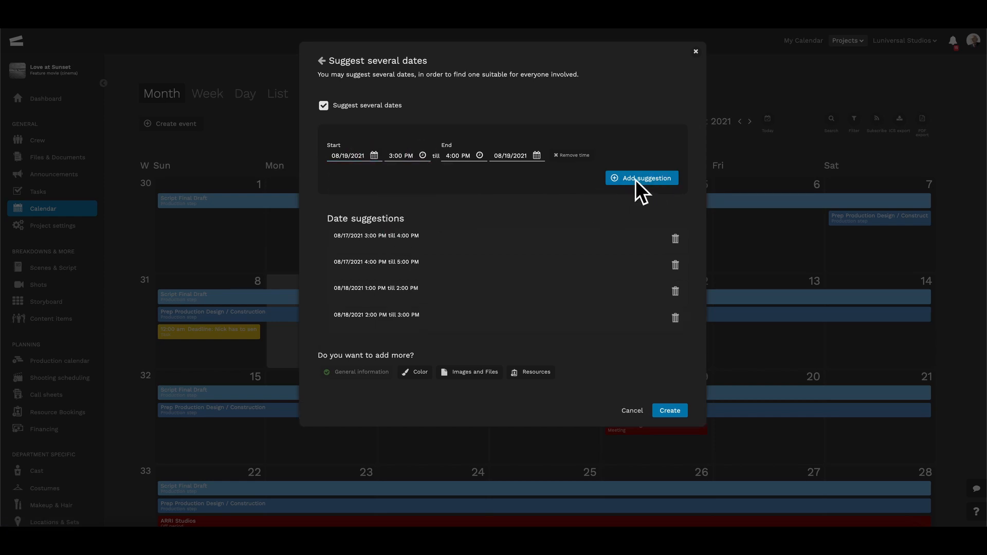
{"action": "left_click", "coordinate": [636, 179]}
Step: Add a date suggestion on 08/20/2021 from 3:00 PM till 4:00 PM
{"action": "left_click", "coordinate": [374, 156]}
{"action": "left_click", "coordinate": [449, 222]}
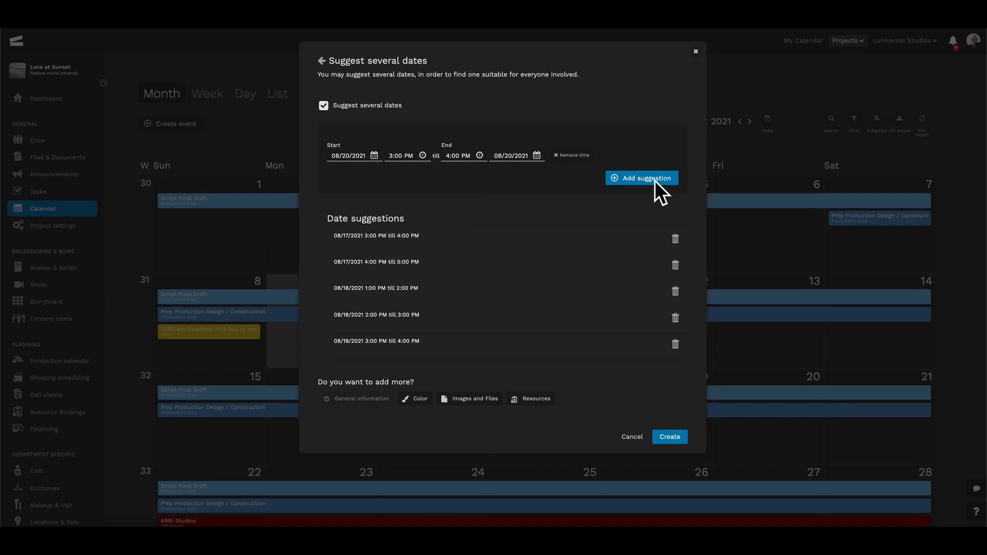
{"action": "left_click", "coordinate": [654, 179]}
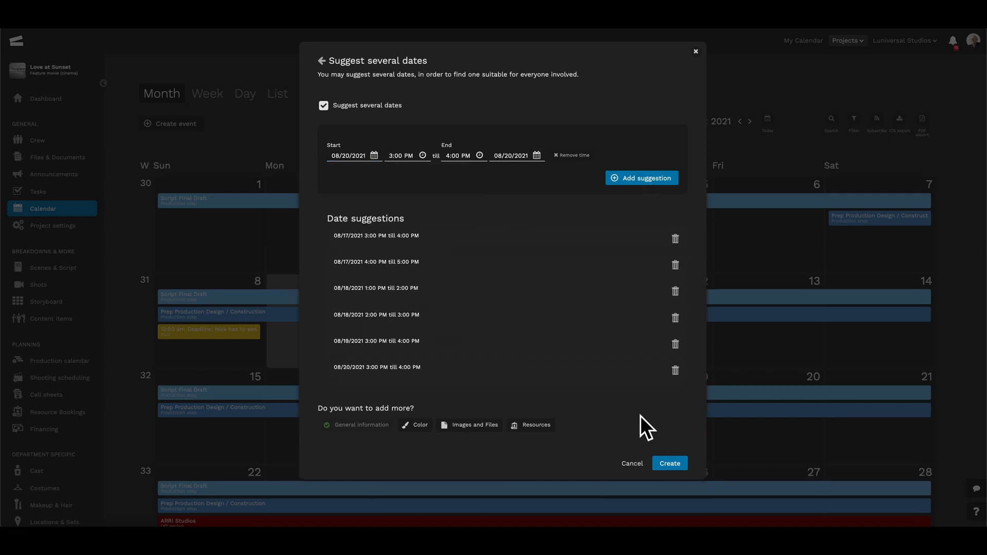
Step: Delete the 08/18/2021 date suggestion from 2:00 PM till 3:00 PM
{"action": "left_click", "coordinate": [680, 323]}
Step: Return to the event's general details, create the event, and view its date suggestions in the month calendar
{"action": "left_click", "coordinate": [320, 62]}
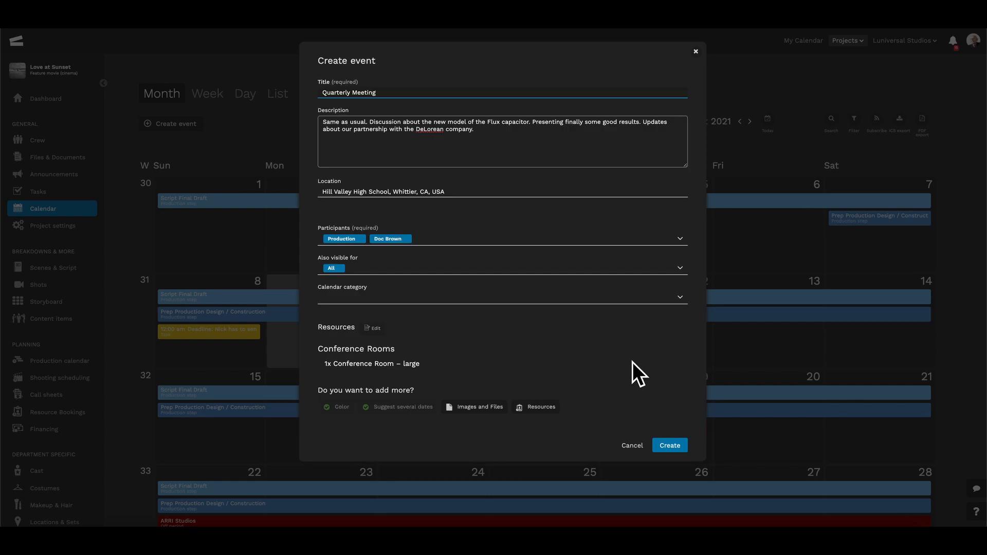
{"action": "left_click", "coordinate": [670, 445]}
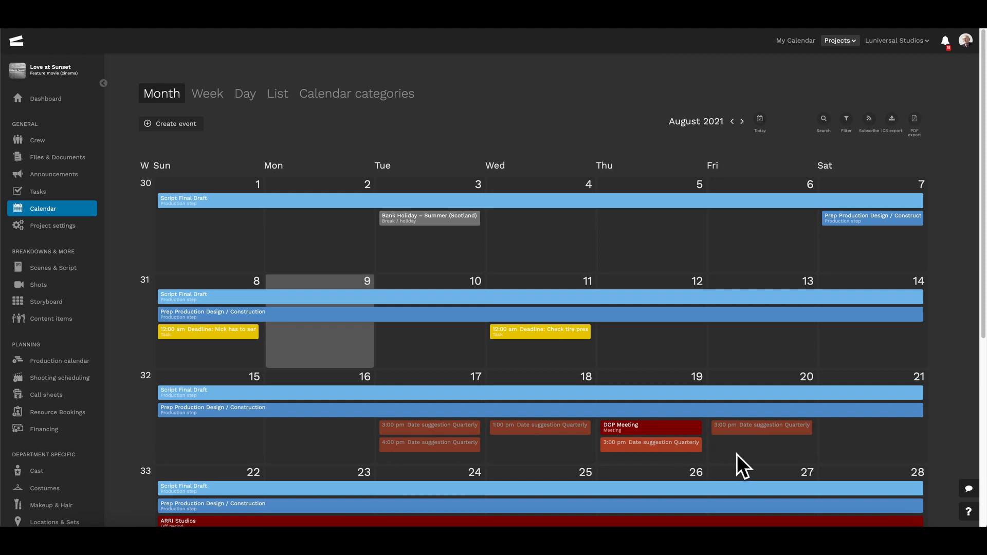
{"action": "scroll", "coordinate": [772, 458], "scroll_direction": "down", "scroll_amount": 3}
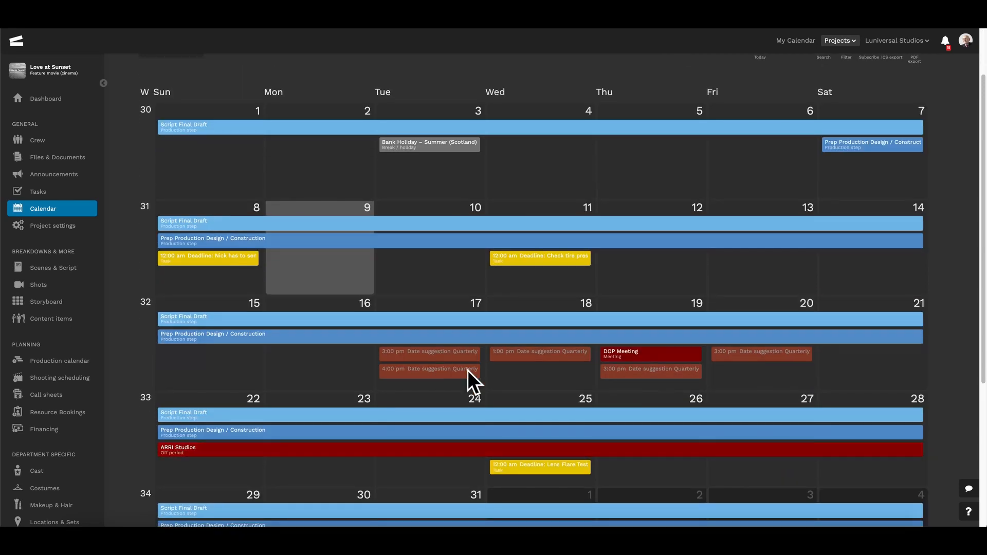
{"action": "scroll", "coordinate": [528, 386], "scroll_direction": "down", "scroll_amount": 2}
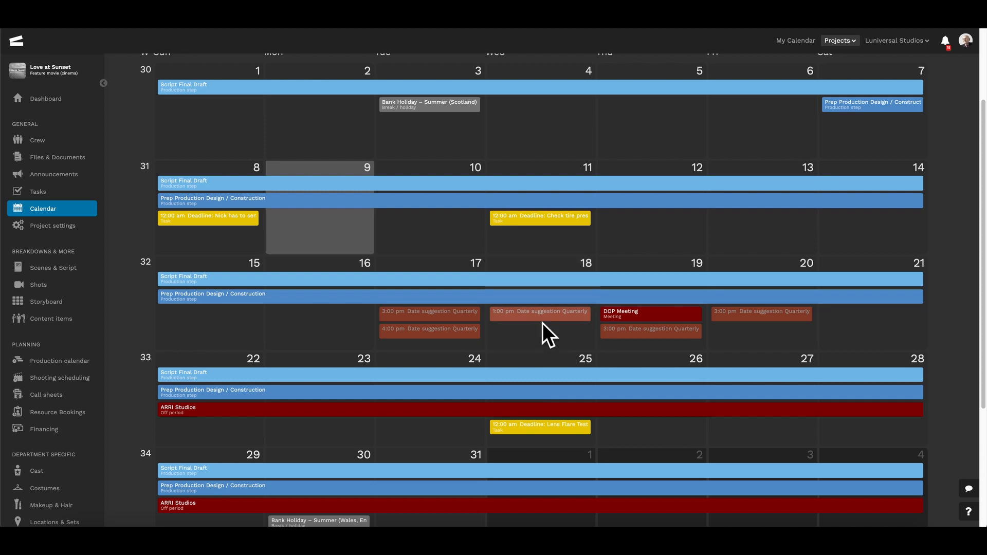
Step: Open the Quarterly Meeting from its 08/18/2021 1:00 PM date suggestion and accept that date for the event
{"action": "left_click", "coordinate": [540, 318]}
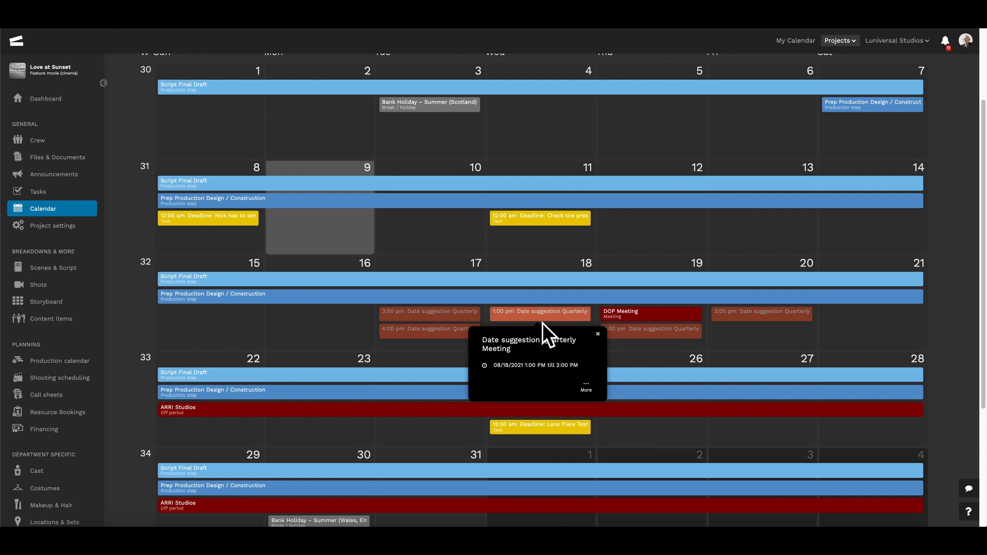
{"action": "left_click", "coordinate": [586, 386]}
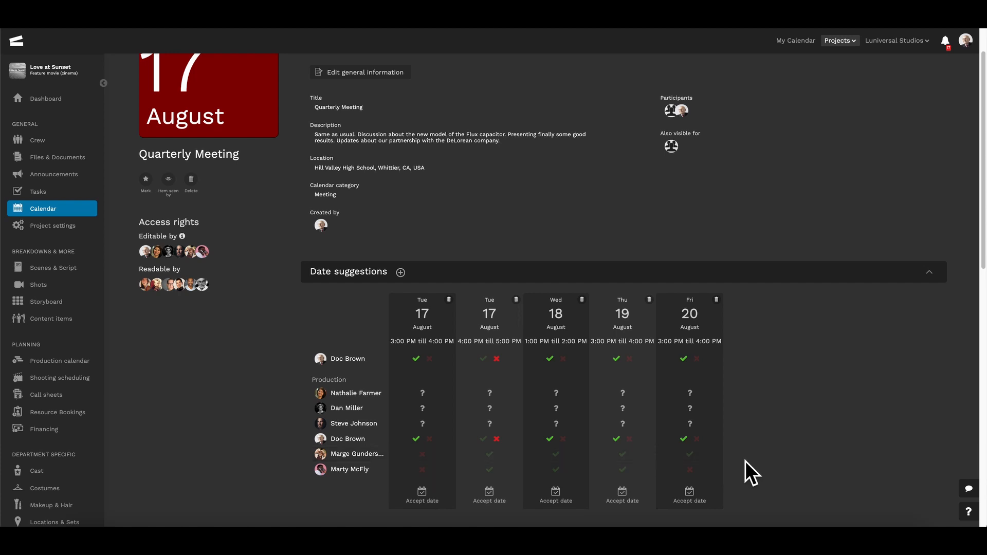
{"action": "left_click", "coordinate": [561, 504]}
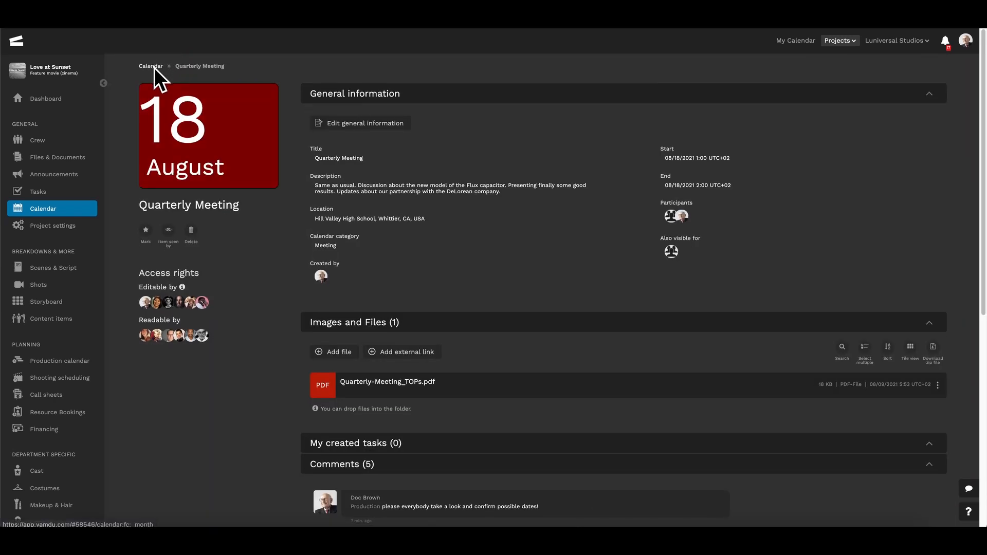
Step: Return to the month calendar and view the summary of the Quarterly Meeting on August 18
{"action": "left_click", "coordinate": [150, 66]}
{"action": "scroll", "coordinate": [788, 325], "scroll_direction": "down", "scroll_amount": 1}
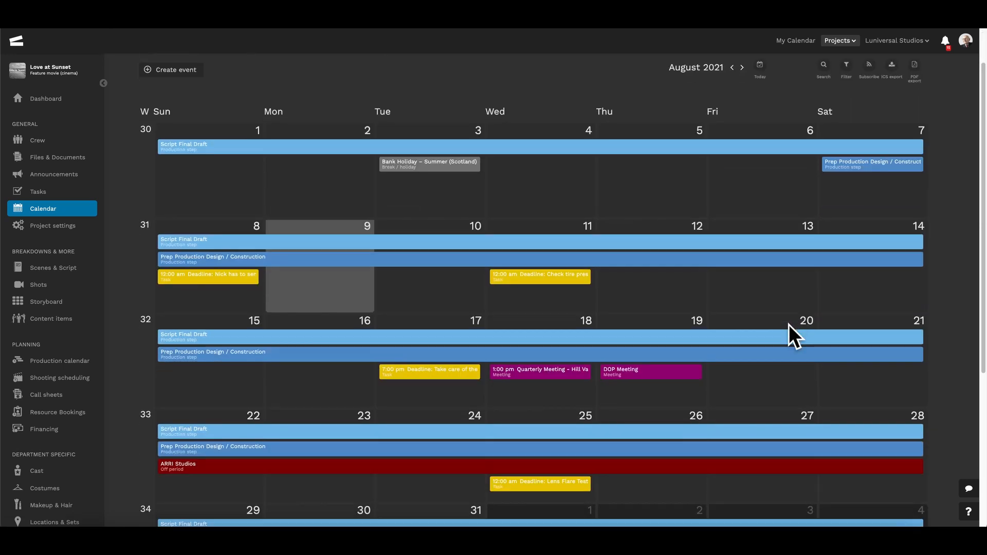
{"action": "left_click", "coordinate": [548, 381]}
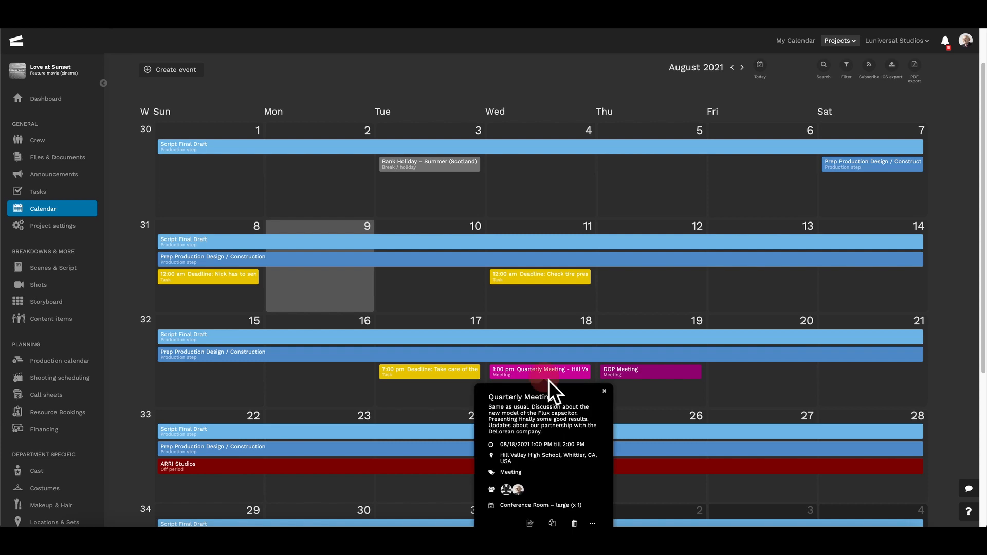
Step: Move the Quarterly Meeting from August 18 to August 23 in the month calendar and back to August 18
{"action": "scroll", "coordinate": [548, 381], "scroll_direction": "down", "scroll_amount": 2}
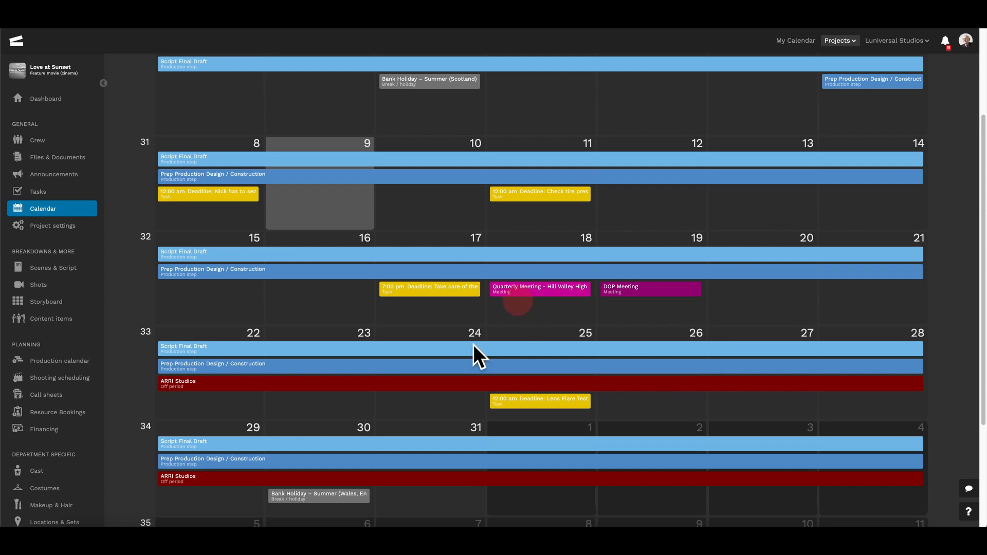
{"action": "left_click_drag", "start_coordinate": [516, 295], "coordinate": [320, 411]}
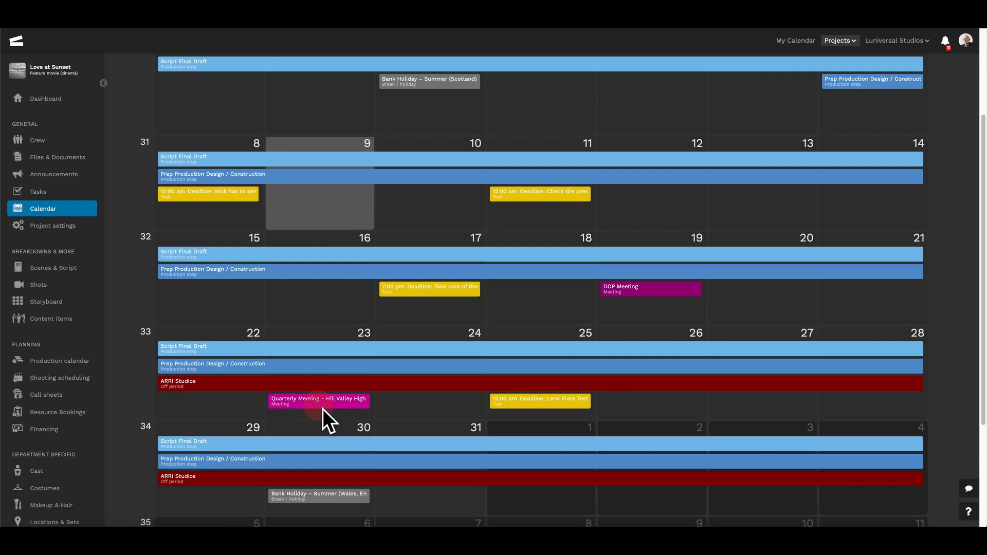
{"action": "left_click", "coordinate": [368, 392]}
{"action": "left_click", "coordinate": [521, 302]}
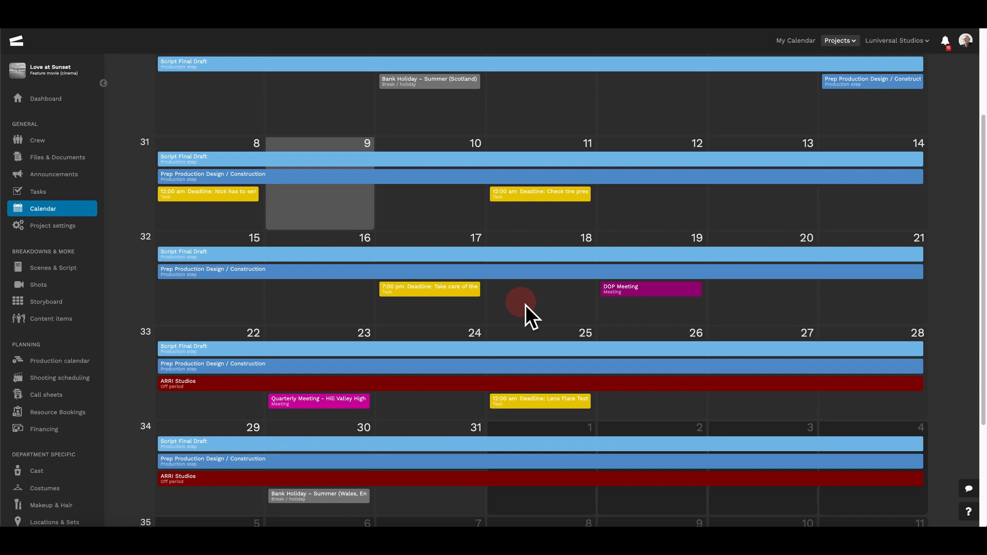
Step: Extend the Quarterly Meeting's duration through August 28, and shorten it back to August 18 only
{"action": "left_click_drag", "start_coordinate": [590, 288], "coordinate": [815, 297]}
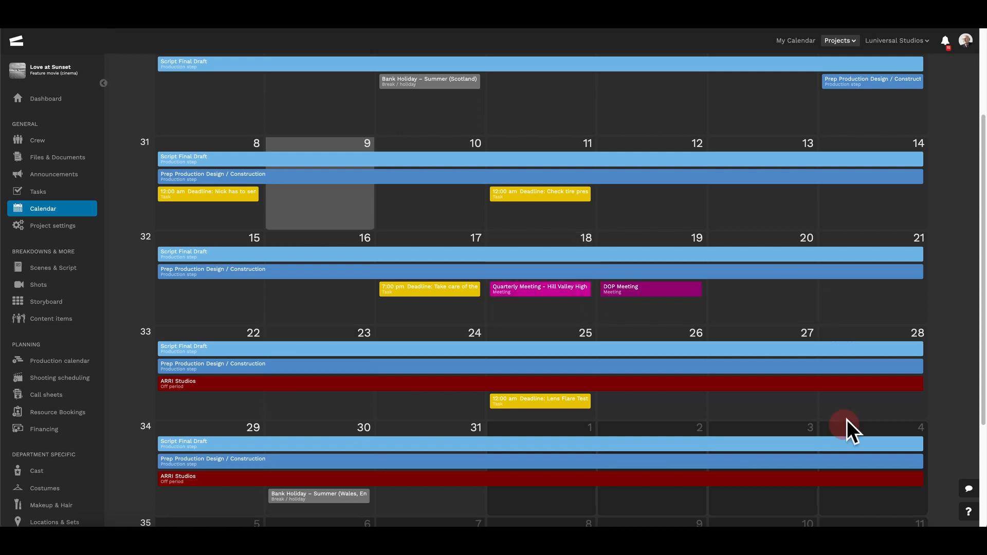
{"action": "left_click_drag", "start_coordinate": [846, 420], "coordinate": [844, 412]}
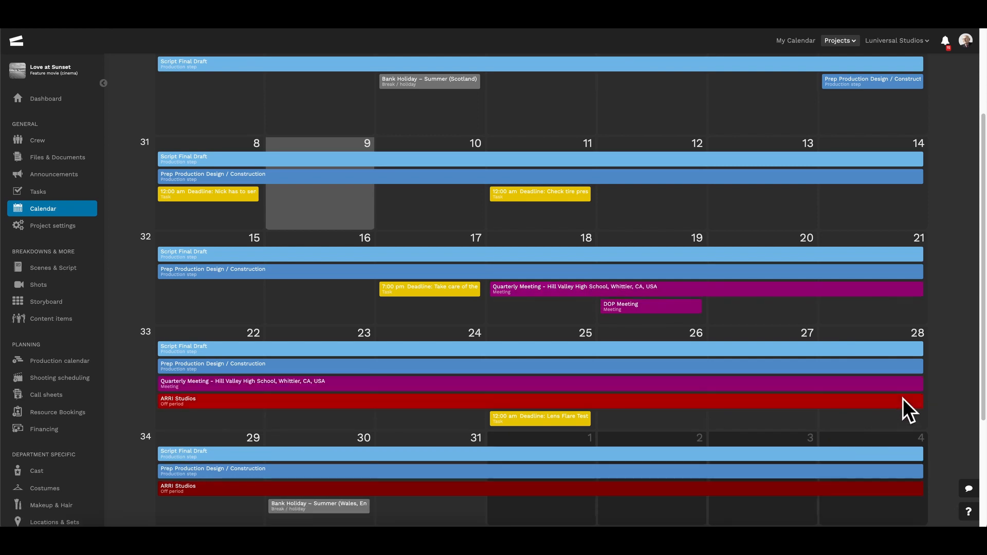
{"action": "left_click_drag", "start_coordinate": [933, 394], "coordinate": [586, 302]}
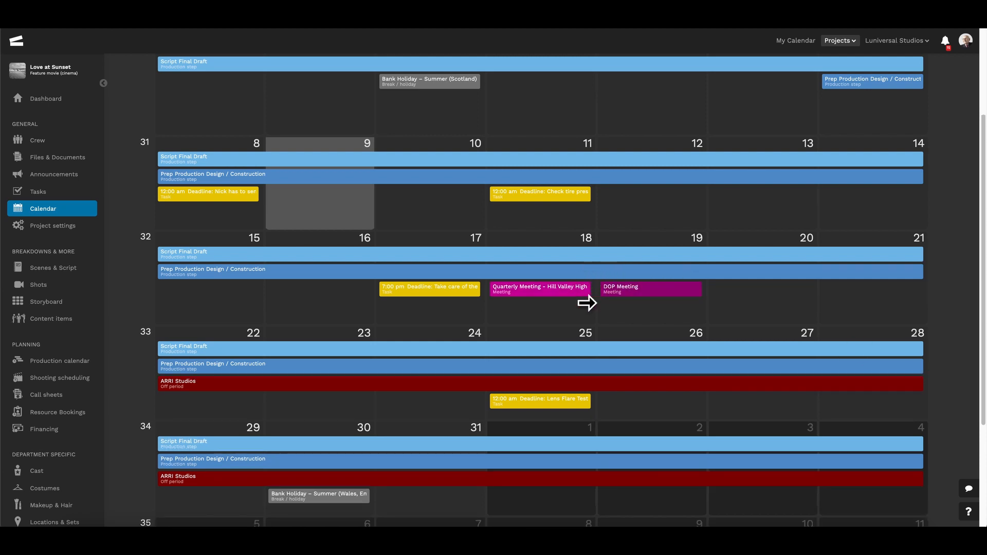